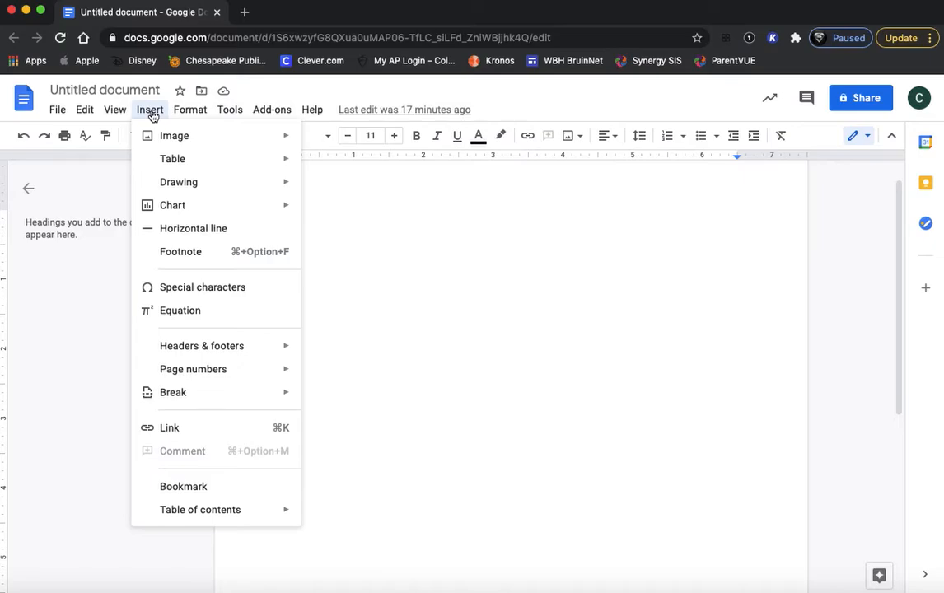
Insert a bar chart into the document and open its linked source spreadsheet
{"action": "mouse_move", "coordinate": [184, 211]}
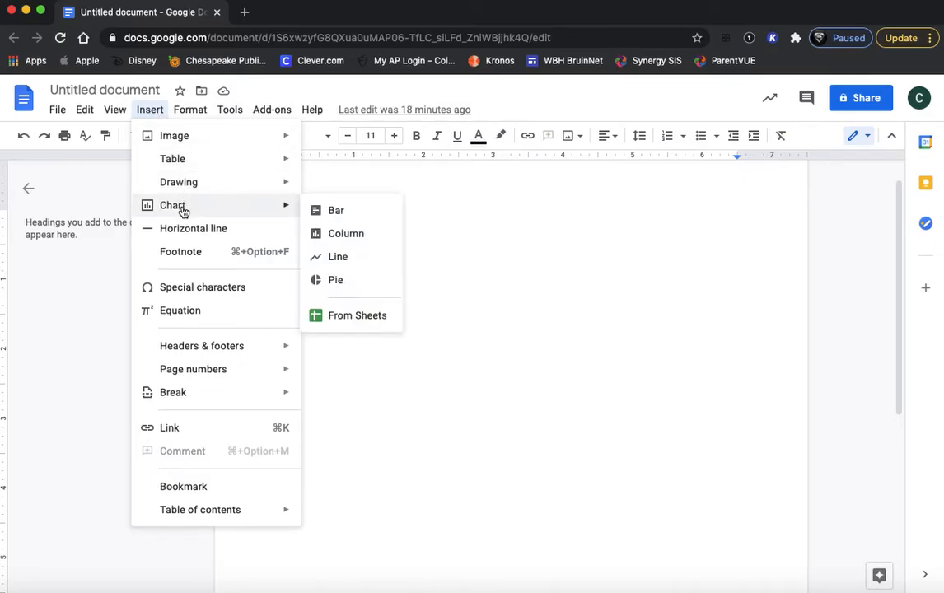
{"action": "left_click", "coordinate": [353, 216]}
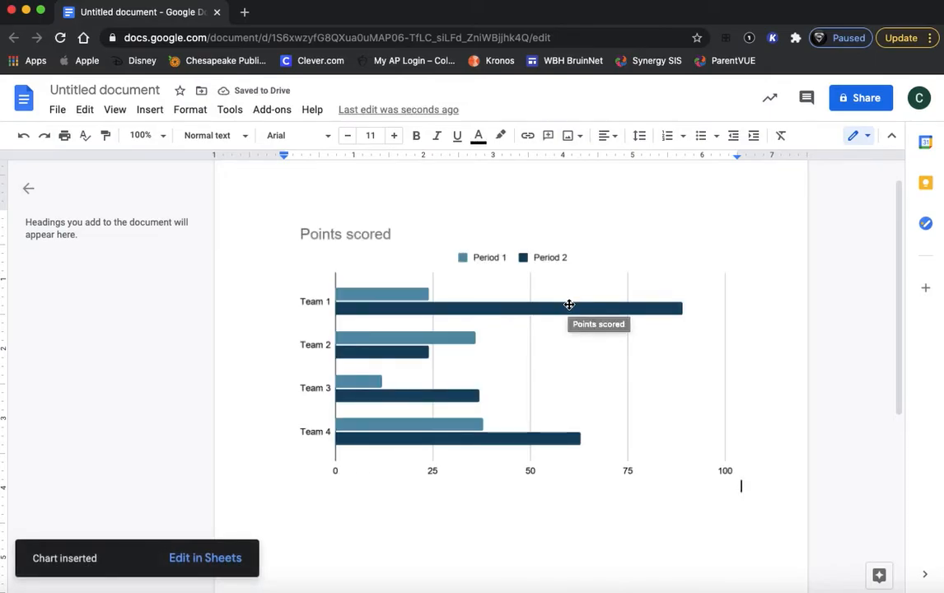
{"action": "left_click", "coordinate": [551, 346]}
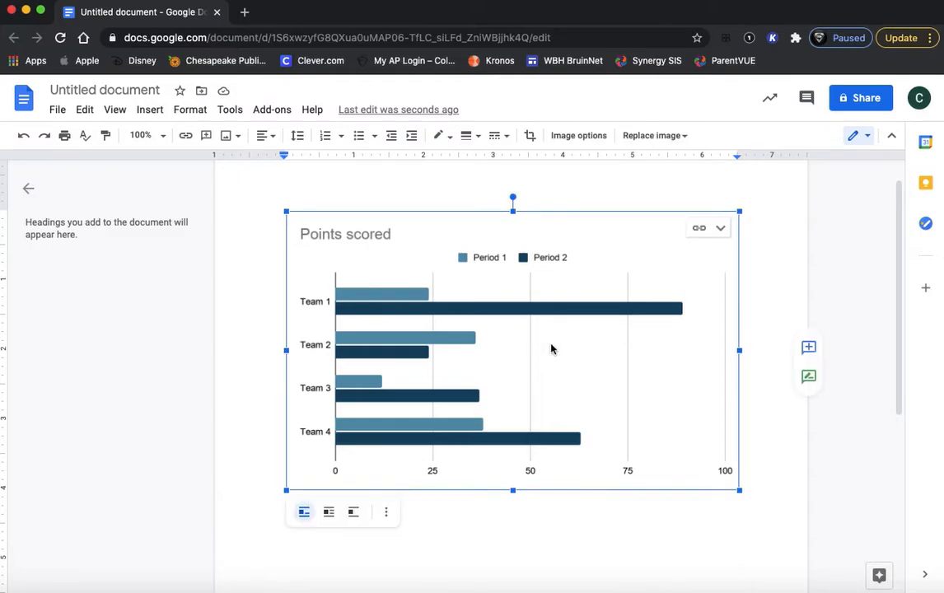
{"action": "left_click", "coordinate": [719, 232]}
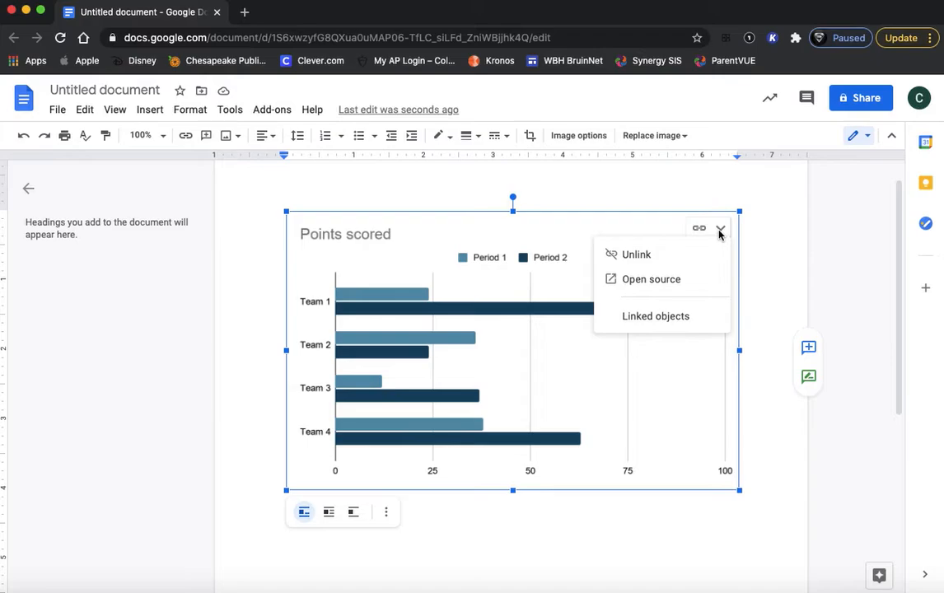
{"action": "left_click", "coordinate": [674, 281]}
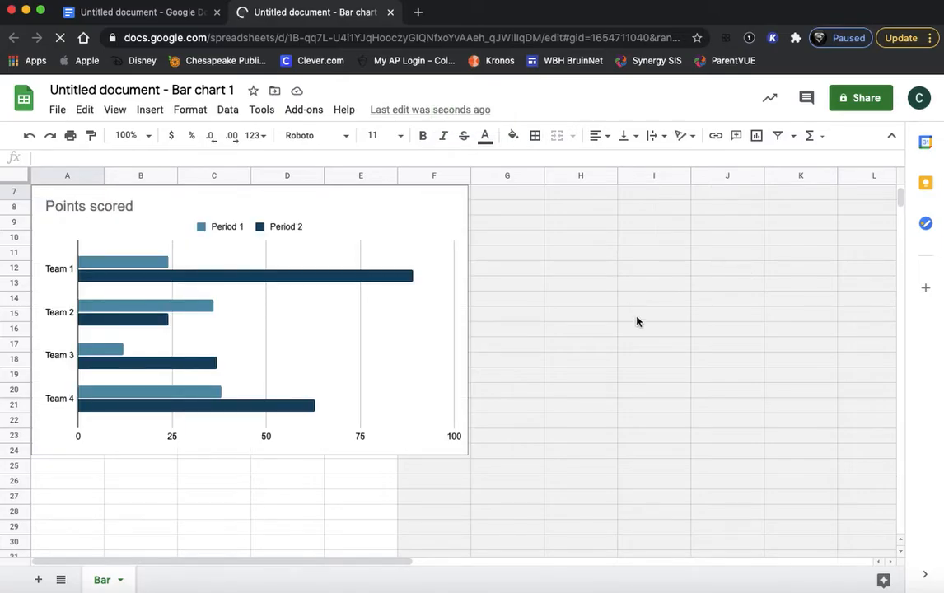
Delete the column holding the team names from the chart's data table
{"action": "scroll", "coordinate": [637, 324], "scroll_direction": "up", "scroll_amount": 2}
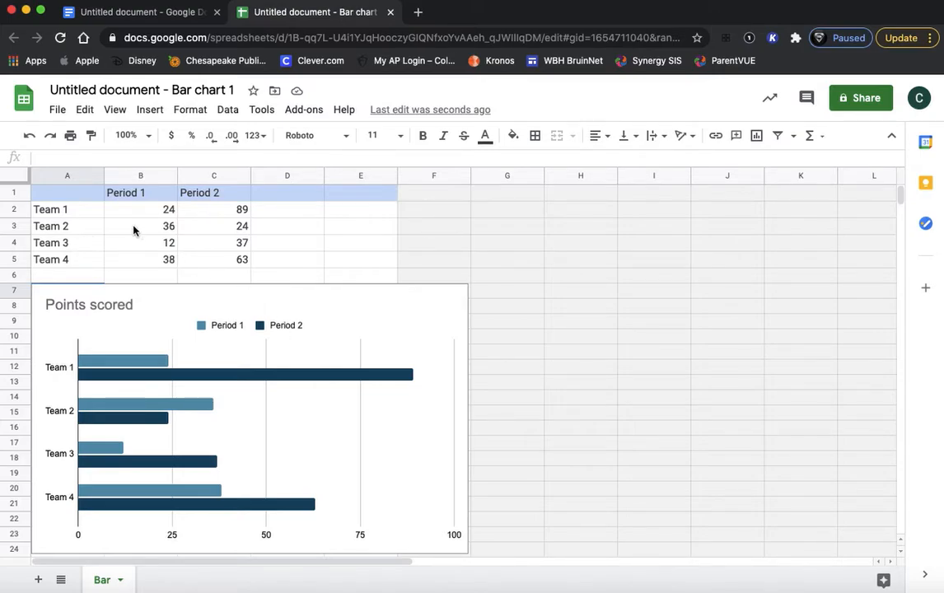
{"action": "left_click_drag", "start_coordinate": [90, 197], "coordinate": [94, 260]}
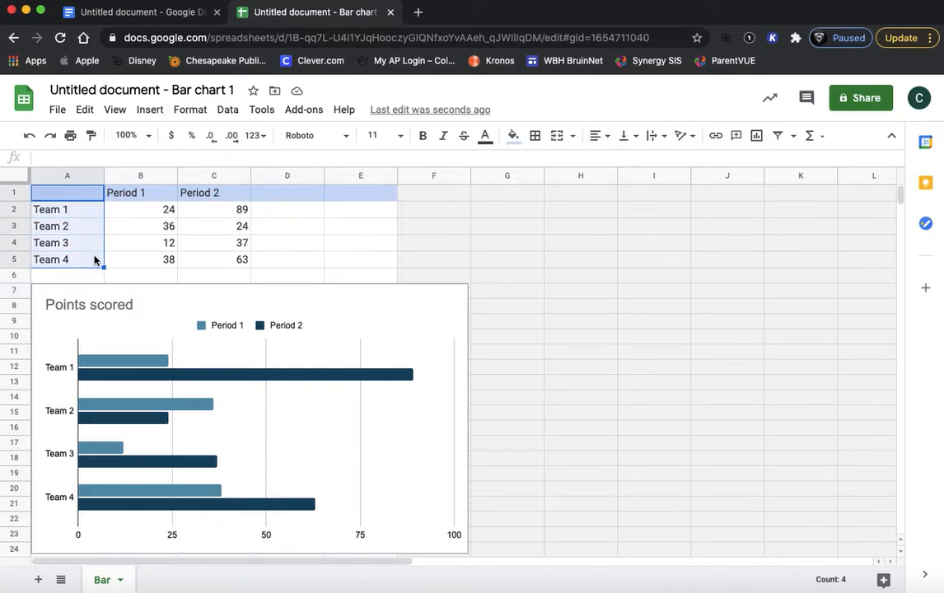
{"action": "right_click", "coordinate": [94, 261]}
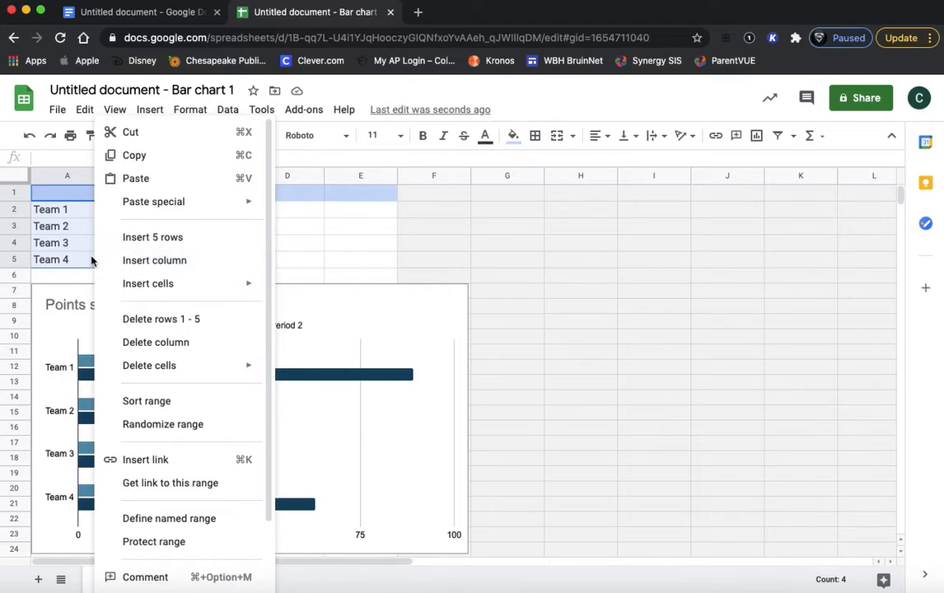
{"action": "left_click", "coordinate": [147, 344]}
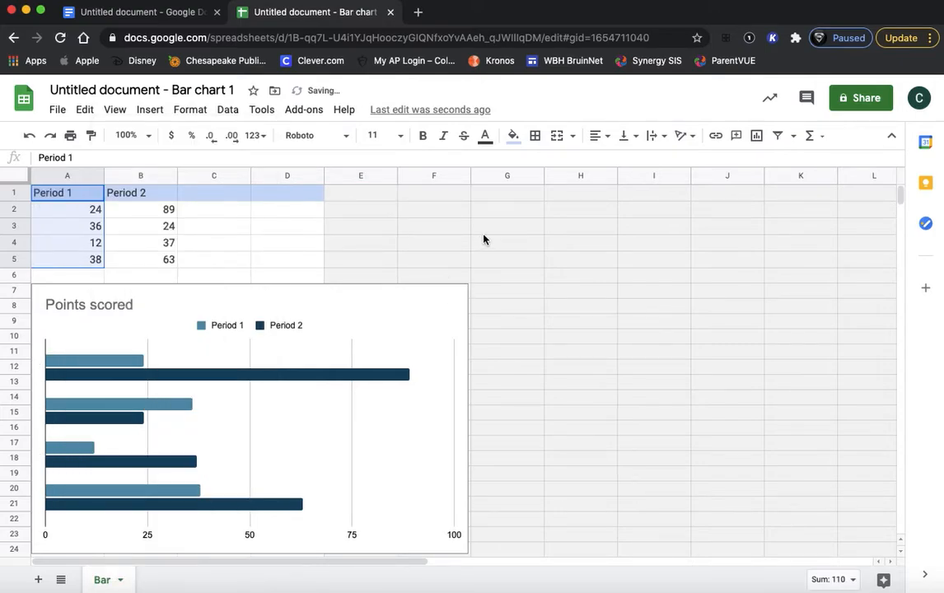
Rename the header in A1 as "Trials" and the header in B1 as "Actual # of Drops"
{"action": "left_click", "coordinate": [73, 198]}
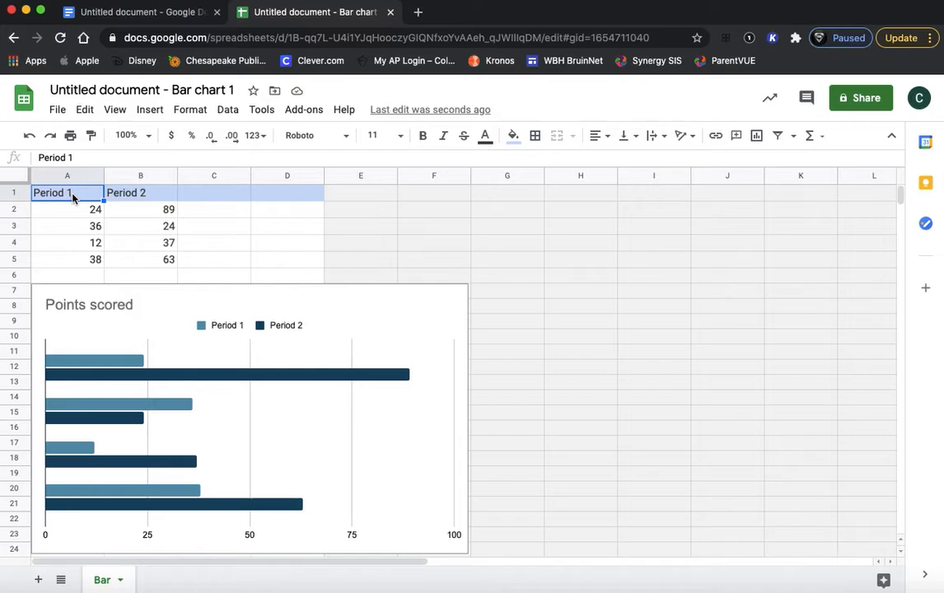
{"action": "type", "text": "Trials"}
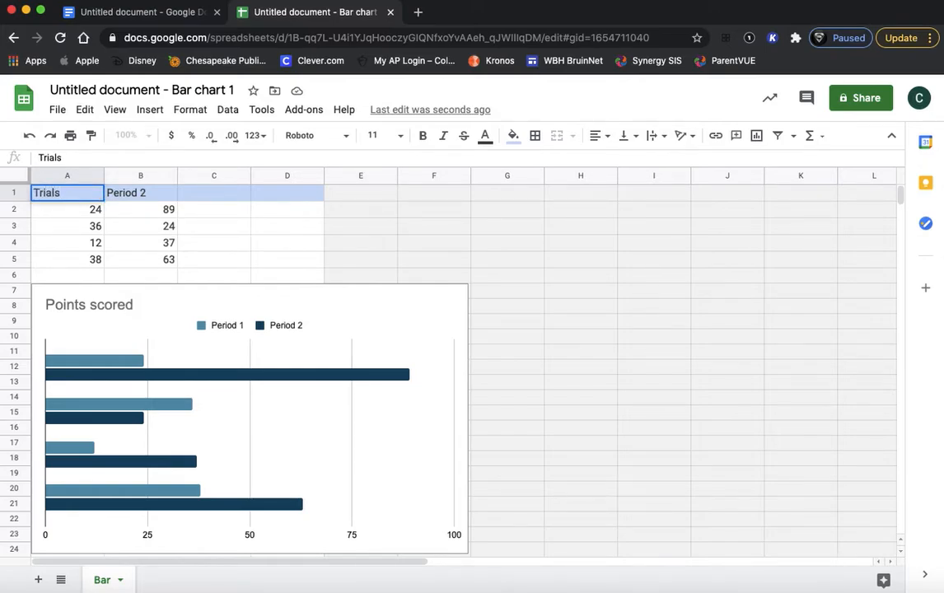
{"action": "key", "text": "Tab"}
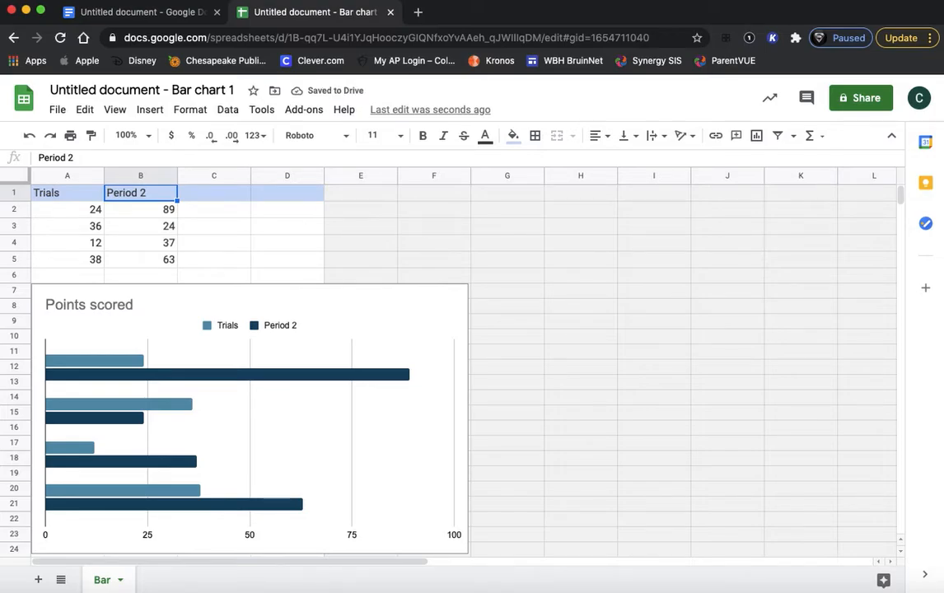
{"action": "type", "text": "Actual"}
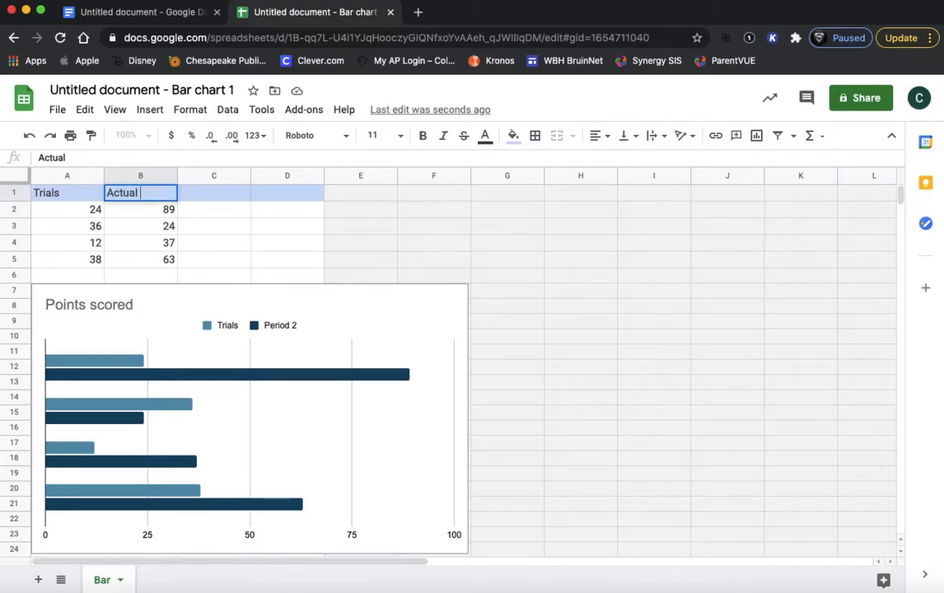
{"action": "type", "text": " # of Drops"}
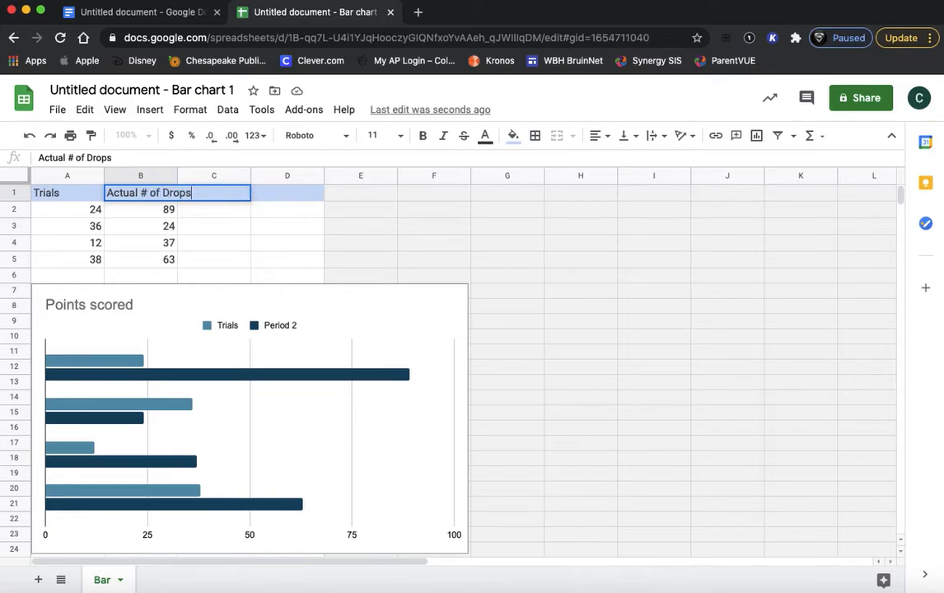
Number the trials 1, 2, 3, 4 and 5 in cells A2 to A6
{"action": "left_click", "coordinate": [85, 208]}
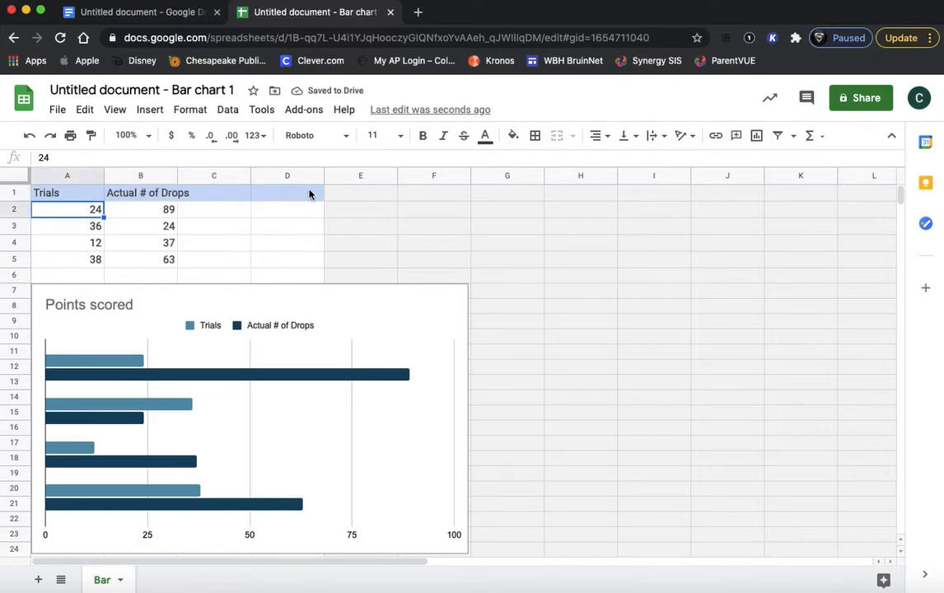
{"action": "type", "text": "1"}
{"action": "key", "text": "Return"}
{"action": "type", "text": "2"}
{"action": "key", "text": "Return"}
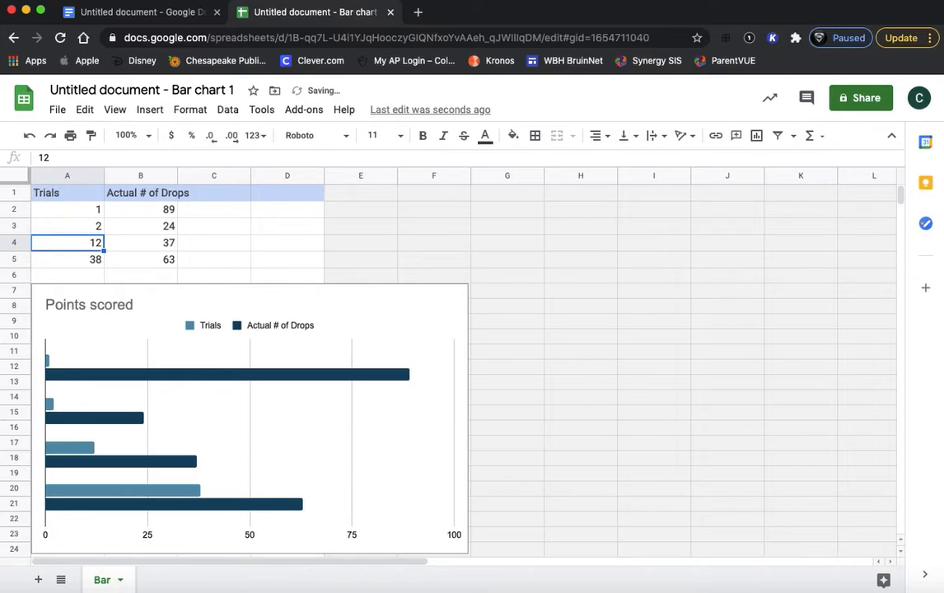
{"action": "type", "text": "3"}
{"action": "key", "text": "Return"}
{"action": "type", "text": "4"}
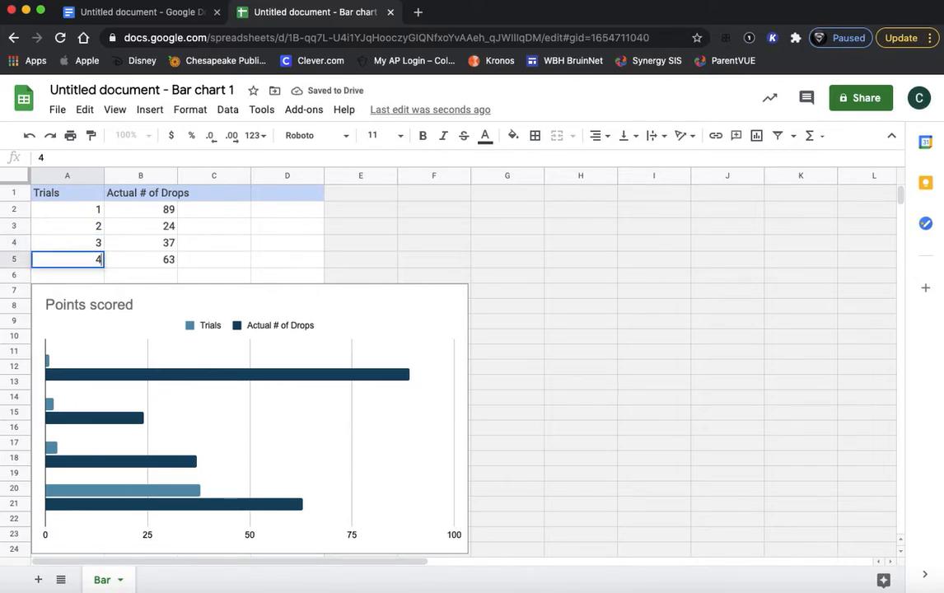
{"action": "key", "text": "Return"}
{"action": "type", "text": "5"}
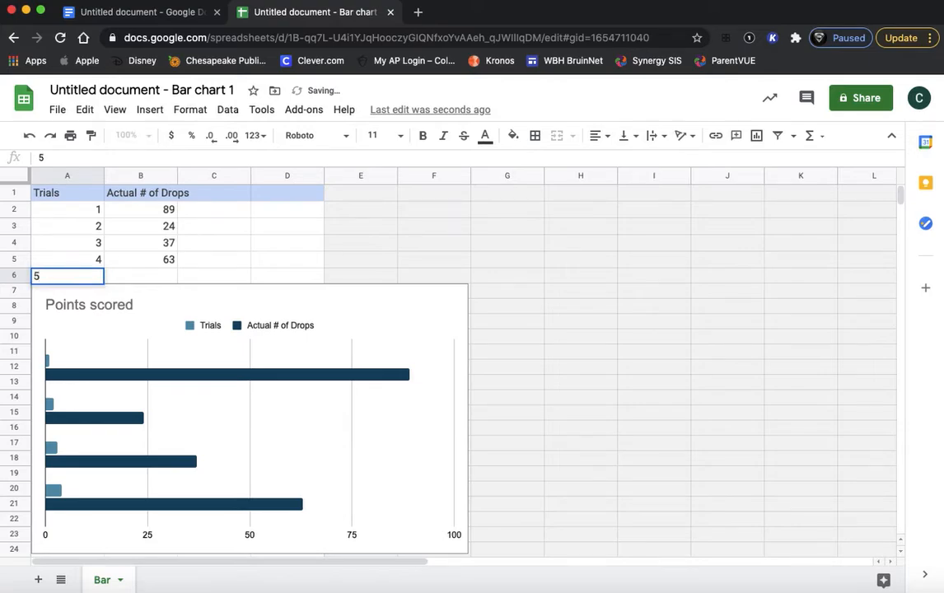
{"action": "key", "text": "Up"}
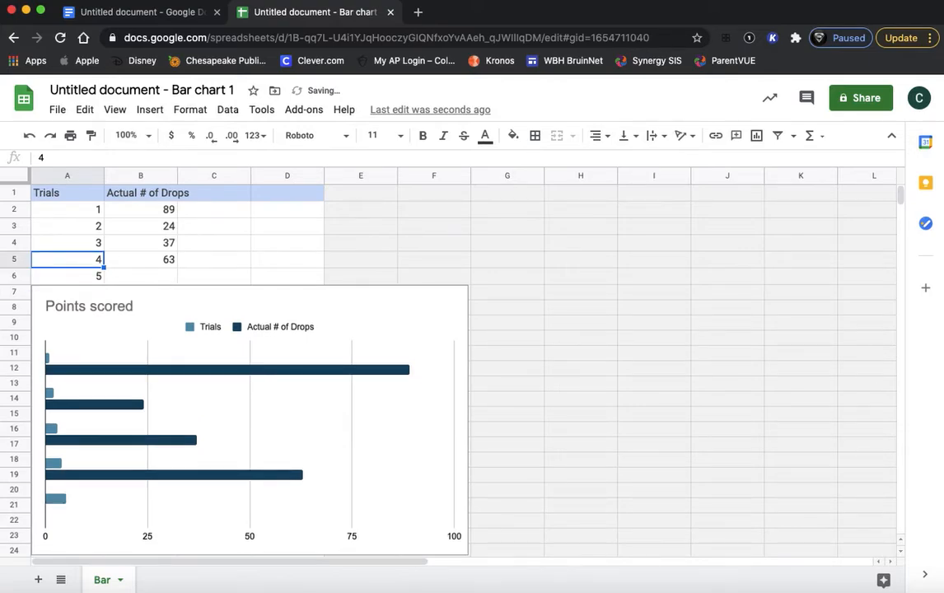
Enter the drop counts 12, 16, 15, 14 and 14 in cells B2 to B6
{"action": "left_click", "coordinate": [148, 208]}
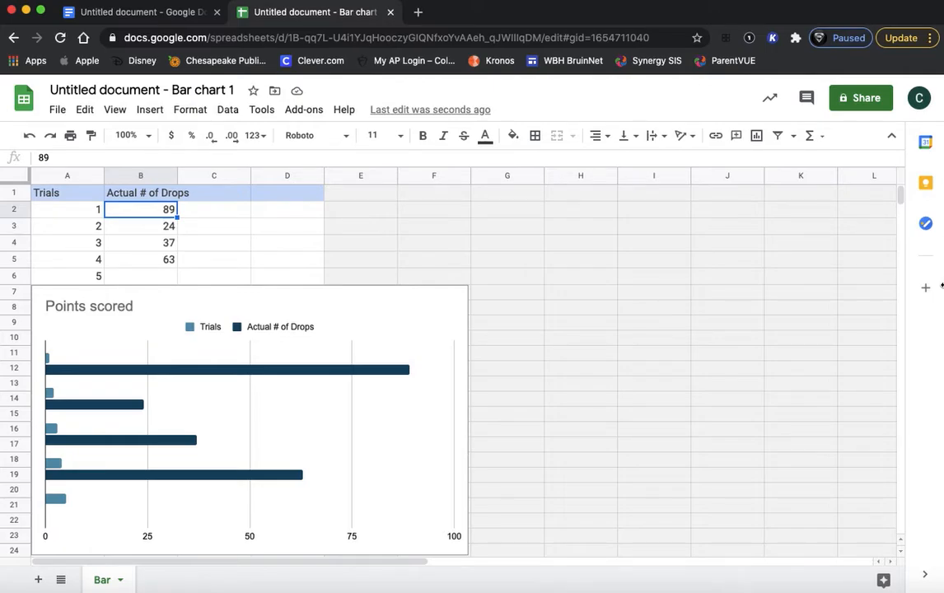
{"action": "type", "text": "12"}
{"action": "key", "text": "Return"}
{"action": "type", "text": "16"}
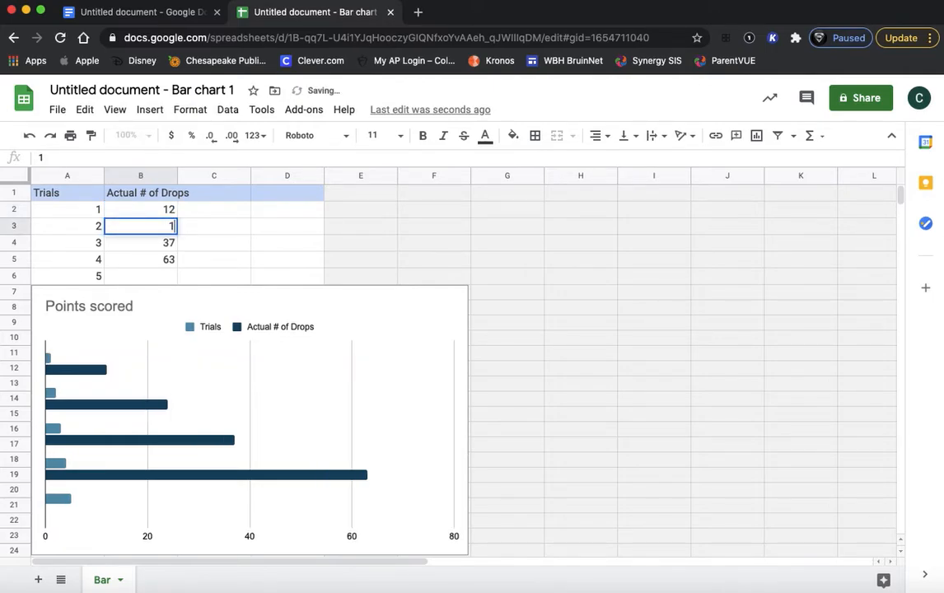
{"action": "key", "text": "Return"}
{"action": "type", "text": "15"}
{"action": "key", "text": "Return"}
{"action": "type", "text": "14"}
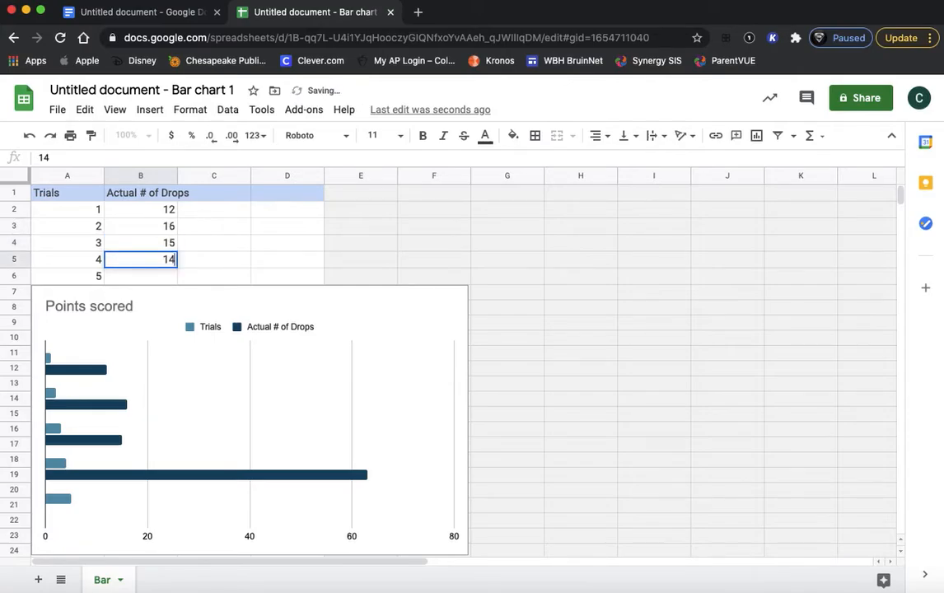
{"action": "key", "text": "Return"}
{"action": "type", "text": "14"}
{"action": "key", "text": "Return"}
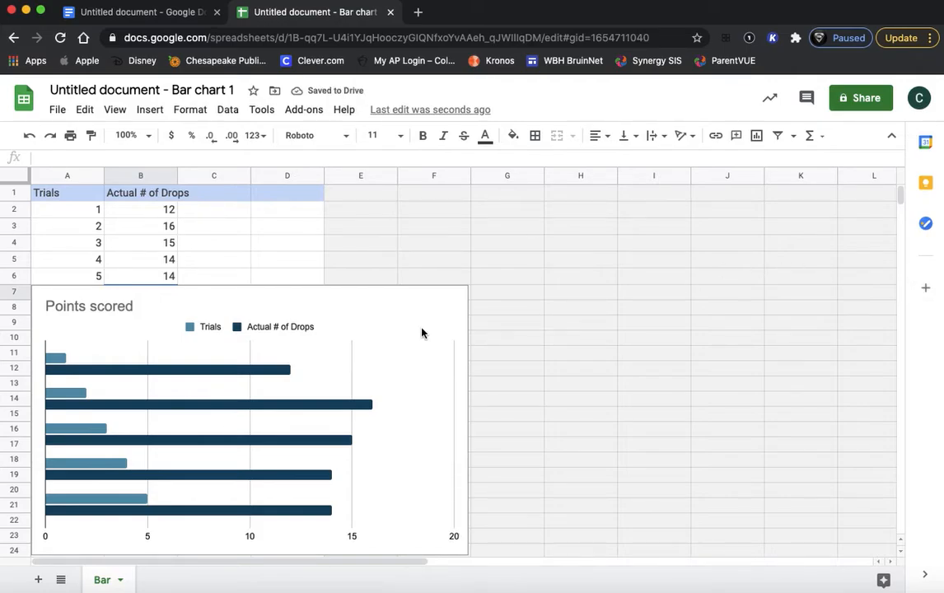
Change the chart to the suggested column chart of Actual # of Drops vs. Trials using range A1:B6
{"action": "left_click", "coordinate": [395, 319]}
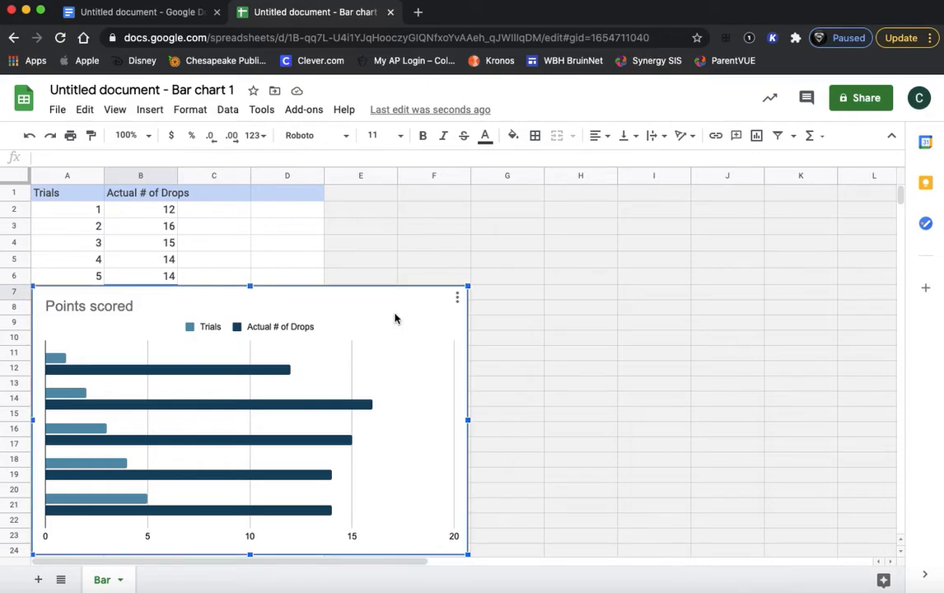
{"action": "left_click", "coordinate": [459, 302]}
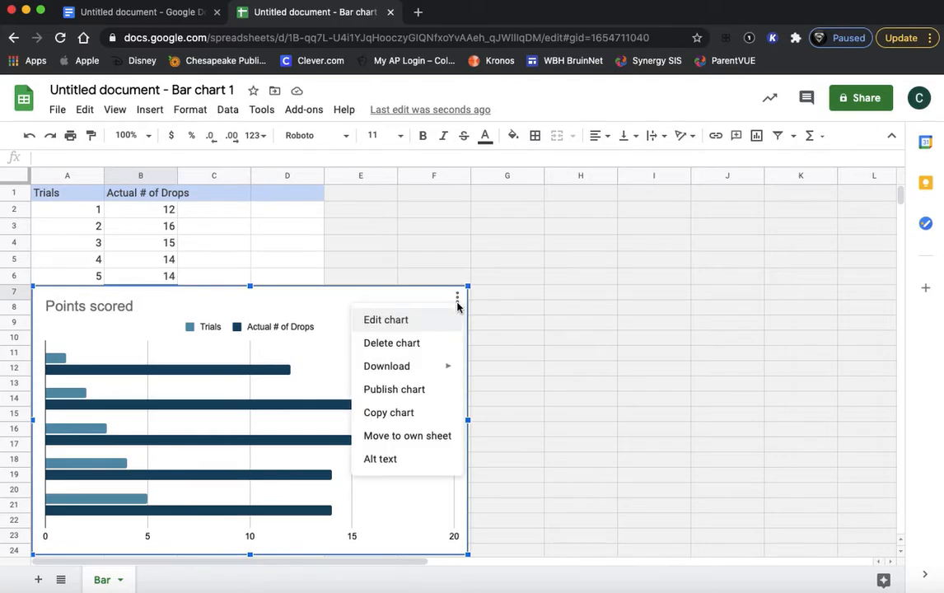
{"action": "left_click", "coordinate": [389, 320]}
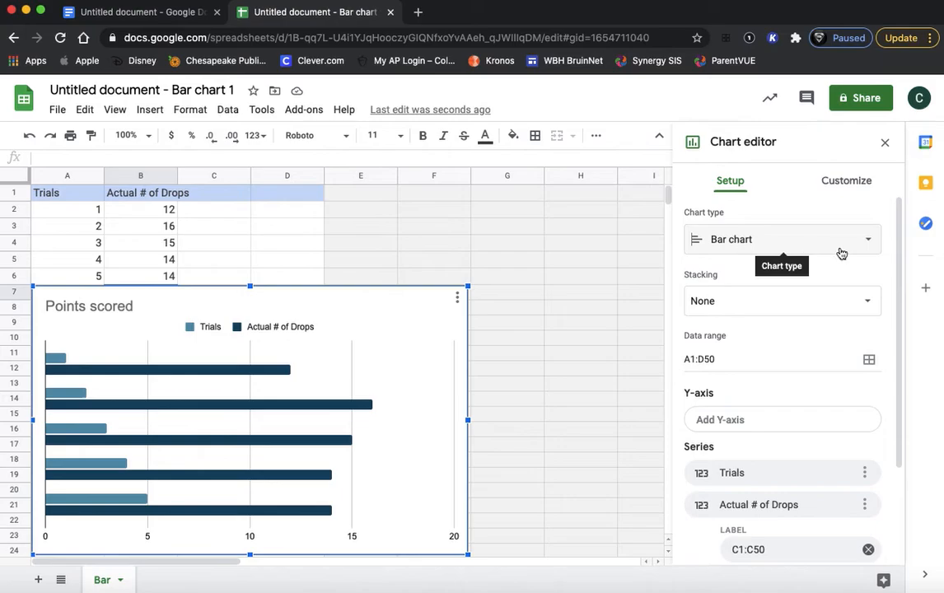
{"action": "left_click", "coordinate": [872, 240]}
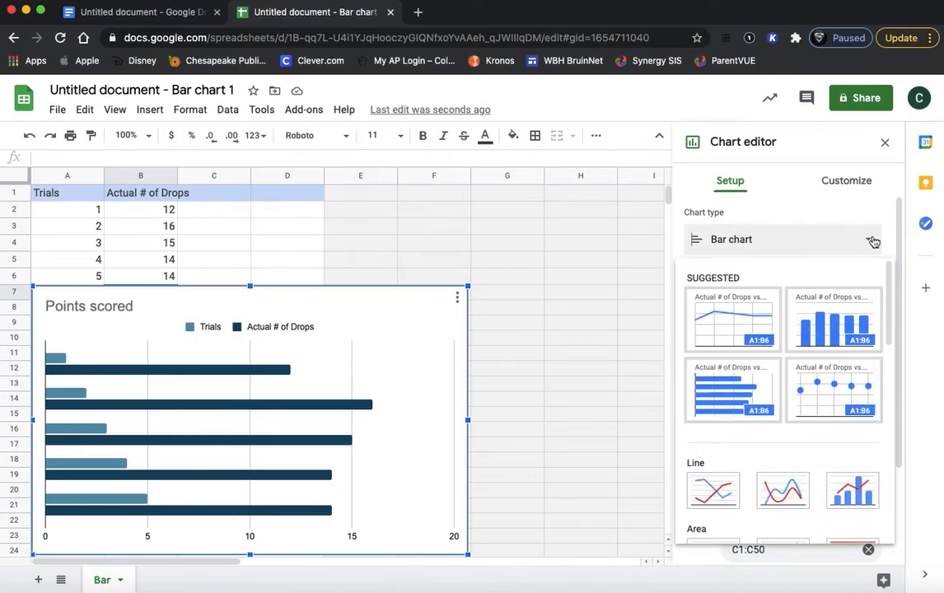
{"action": "left_click", "coordinate": [852, 333]}
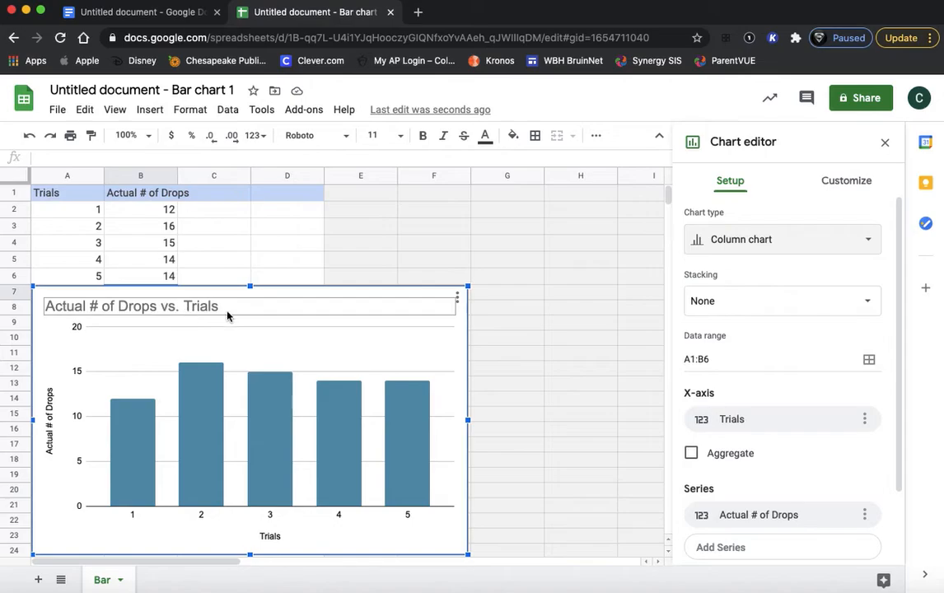
Examine the column chart's customization options for chart style and for chart and axis titles
{"action": "left_click", "coordinate": [845, 191]}
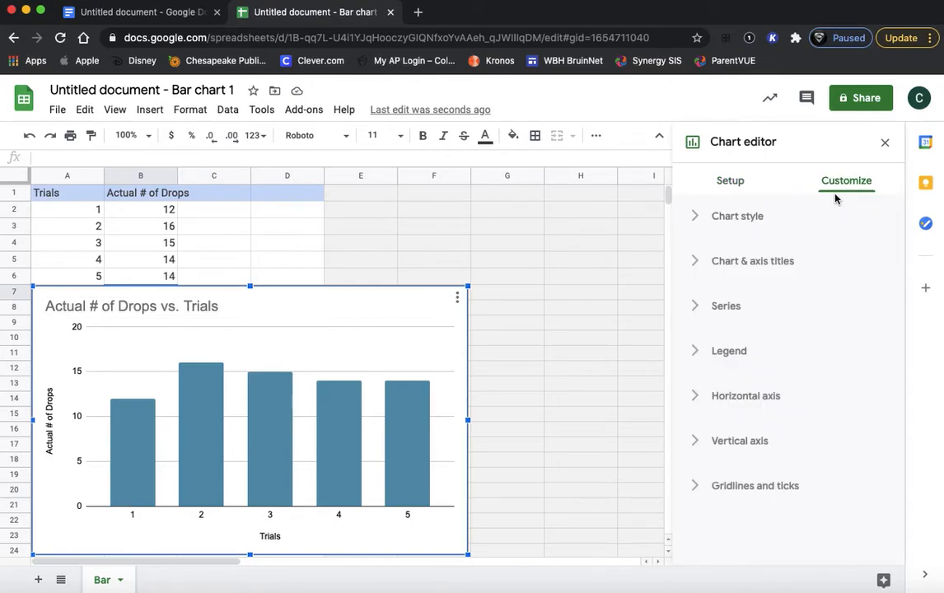
{"action": "left_click", "coordinate": [698, 218]}
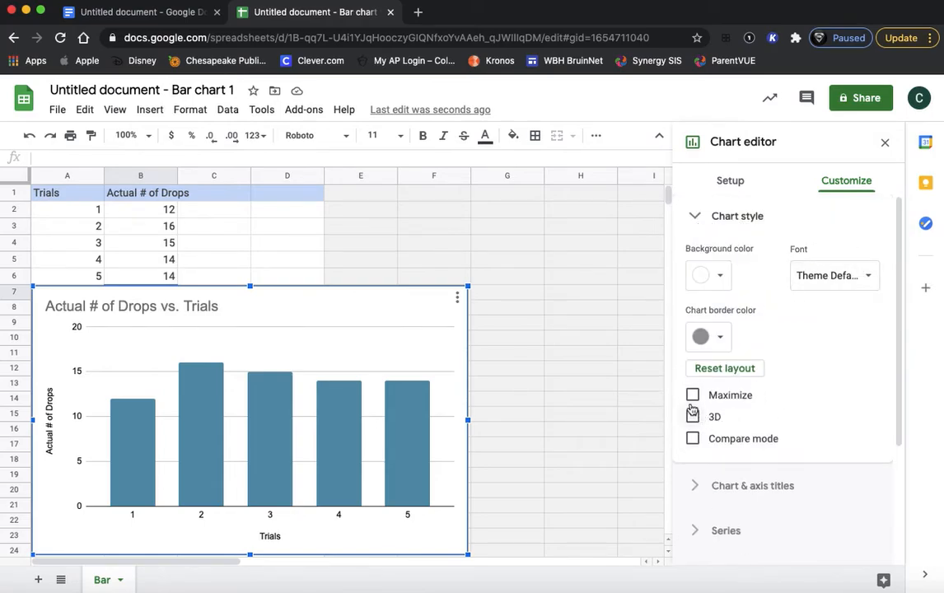
{"action": "scroll", "coordinate": [778, 399], "scroll_direction": "down", "scroll_amount": 2}
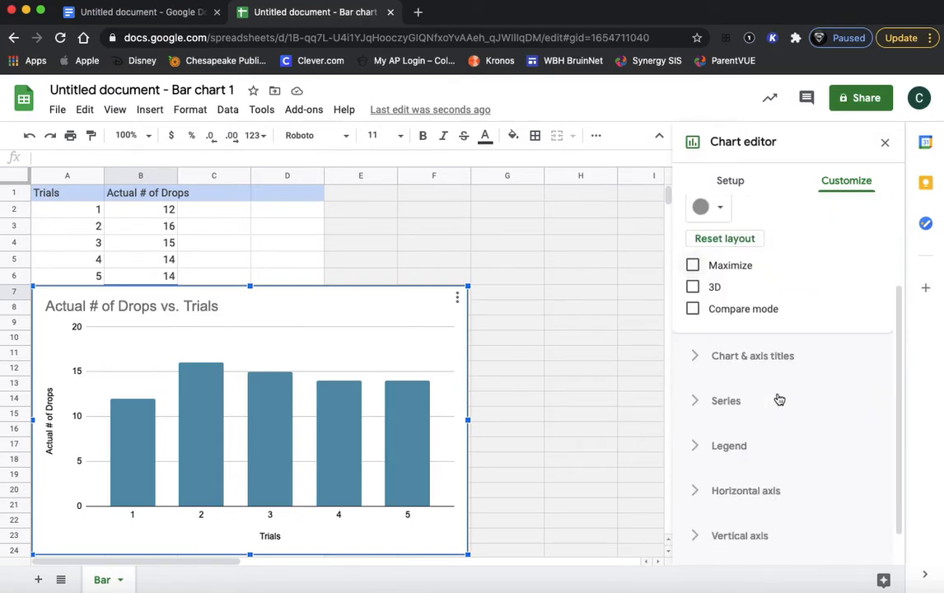
{"action": "left_click", "coordinate": [695, 354]}
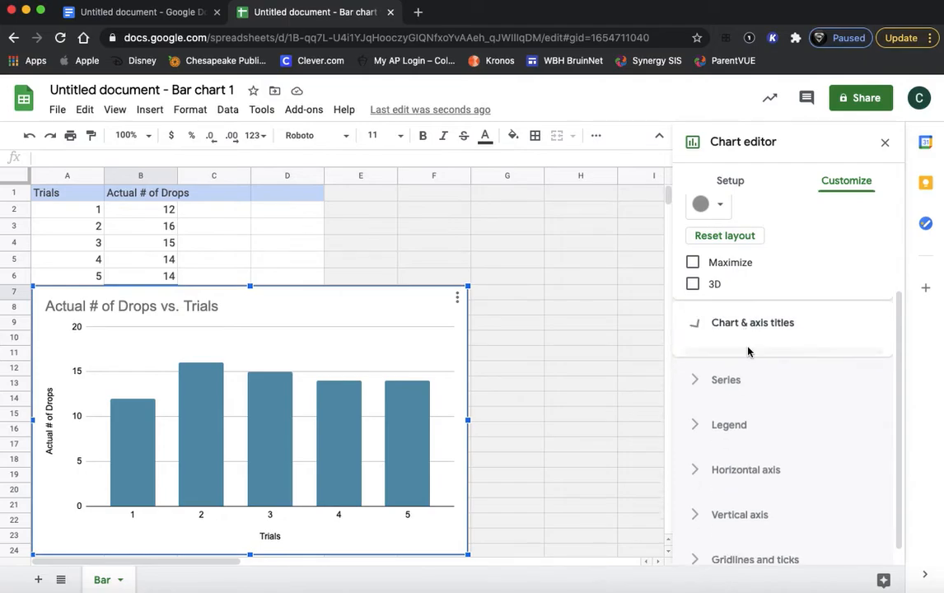
{"action": "scroll", "coordinate": [832, 292], "scroll_direction": "up", "scroll_amount": 3}
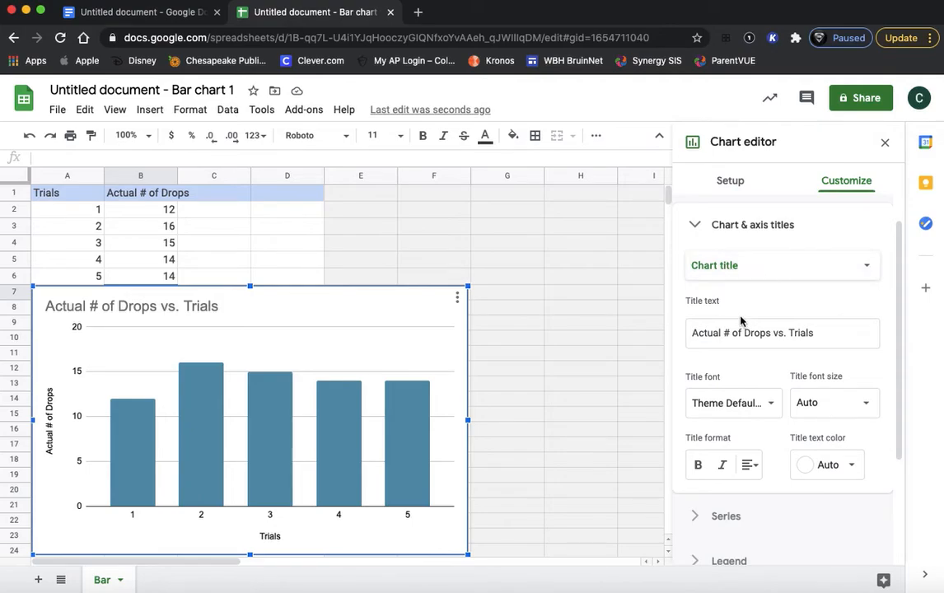
{"action": "left_click", "coordinate": [854, 269]}
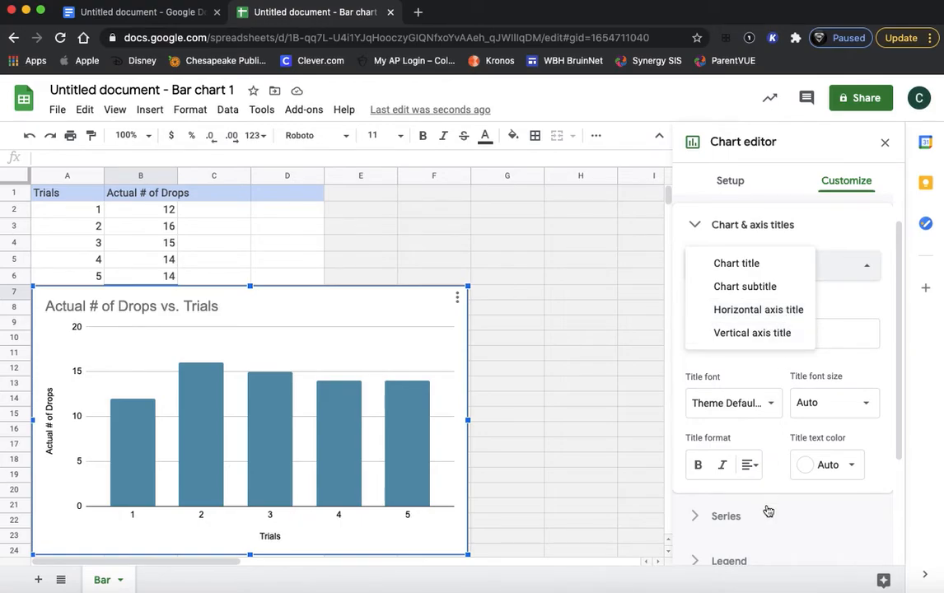
{"action": "scroll", "coordinate": [799, 461], "scroll_direction": "down", "scroll_amount": 3}
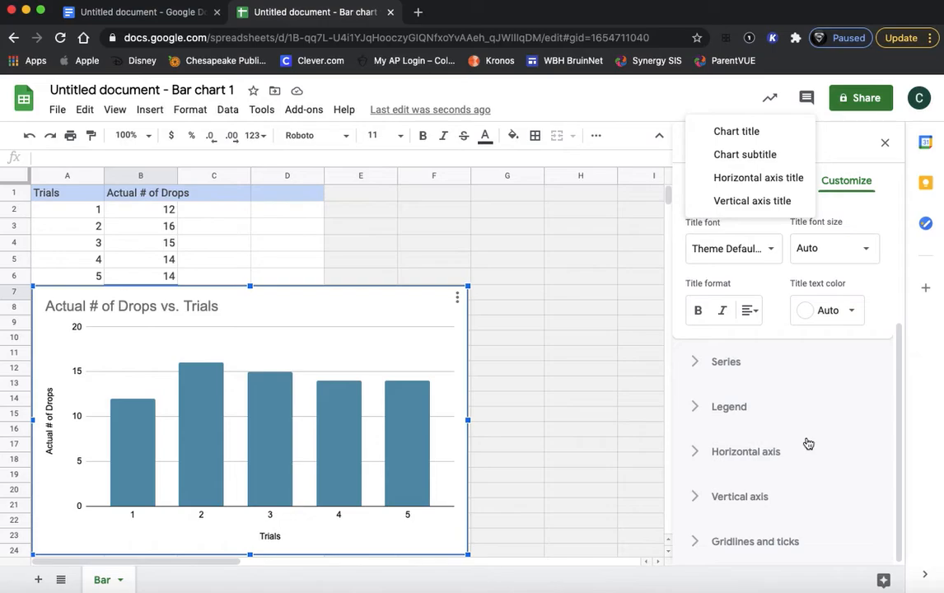
Review the chart's legend settings and the available legend positions
{"action": "left_click", "coordinate": [696, 405]}
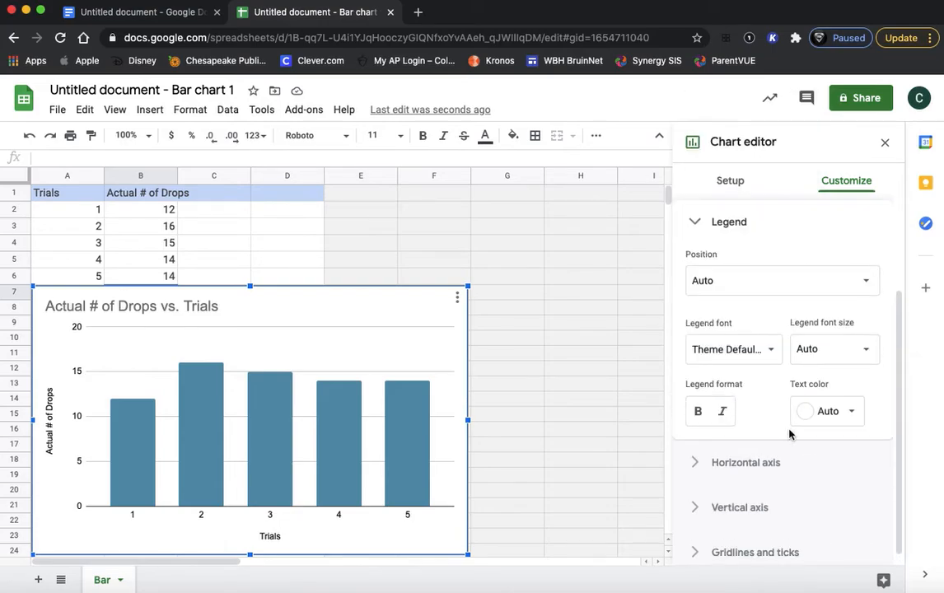
{"action": "scroll", "coordinate": [788, 434], "scroll_direction": "down", "scroll_amount": 1}
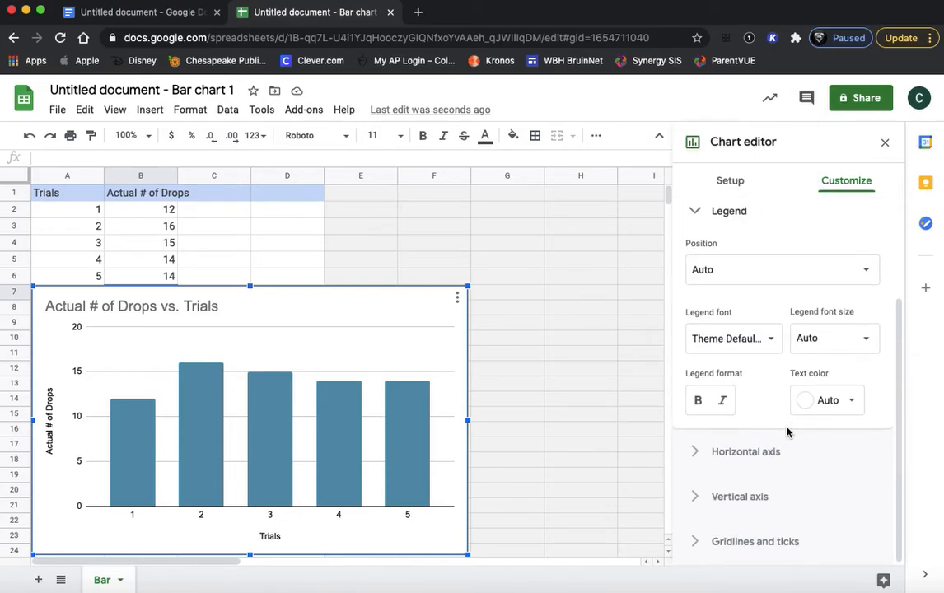
{"action": "left_click", "coordinate": [738, 274]}
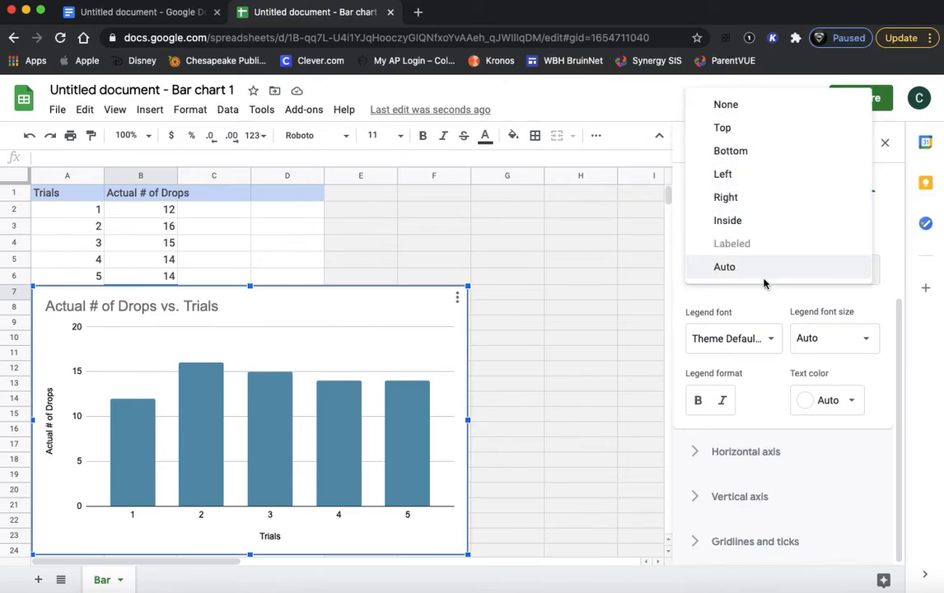
{"action": "left_click", "coordinate": [764, 303]}
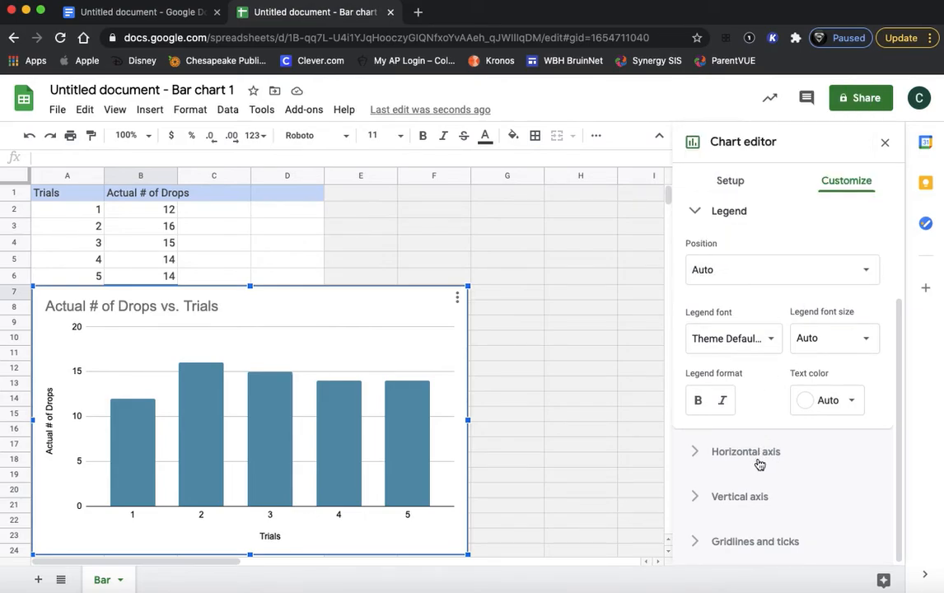
Look through the chart's horizontal axis, vertical axis, and gridlines and ticks settings, and close the chart editor
{"action": "left_click", "coordinate": [746, 452]}
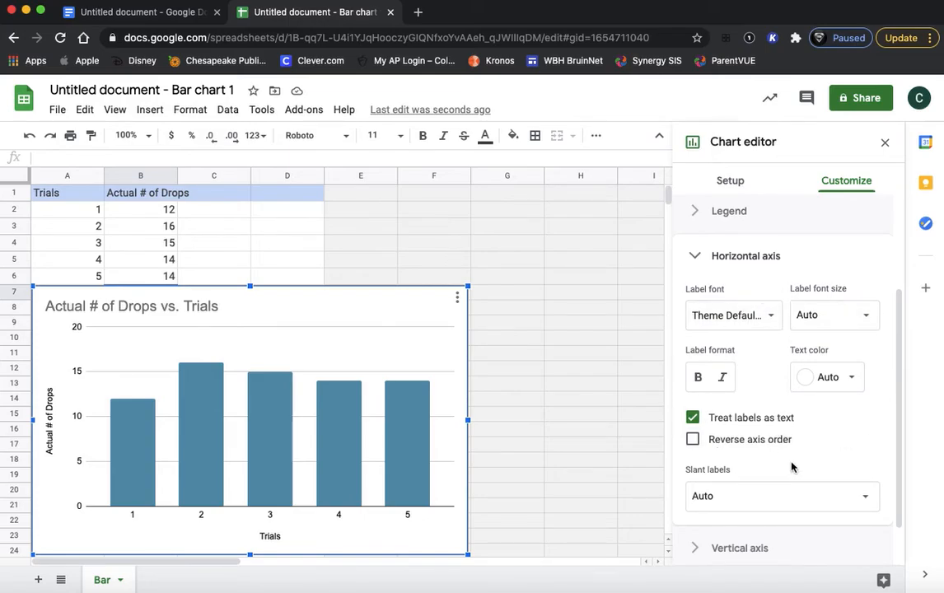
{"action": "scroll", "coordinate": [812, 447], "scroll_direction": "down", "scroll_amount": 1}
{"action": "scroll", "coordinate": [814, 446], "scroll_direction": "down", "scroll_amount": 1}
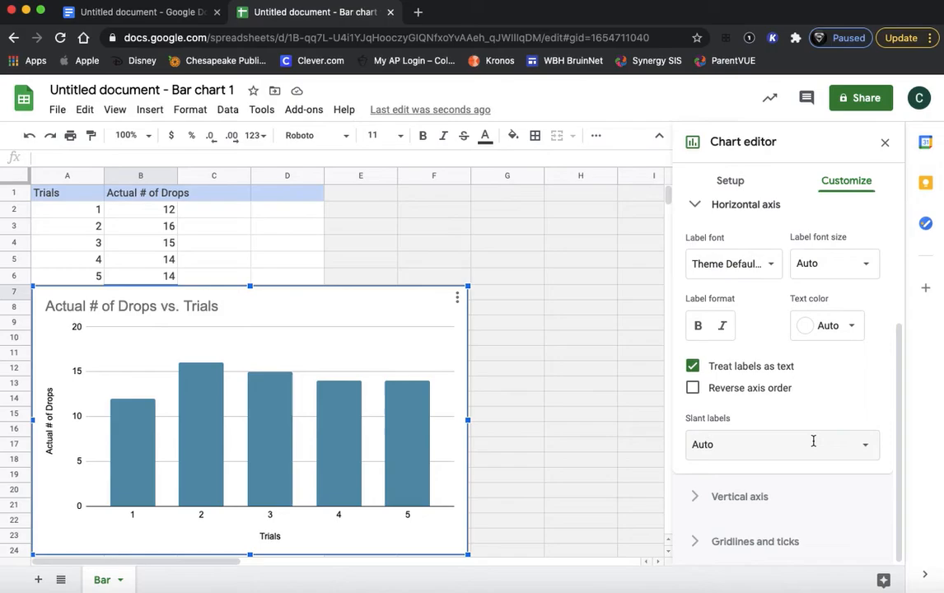
{"action": "left_click", "coordinate": [754, 497]}
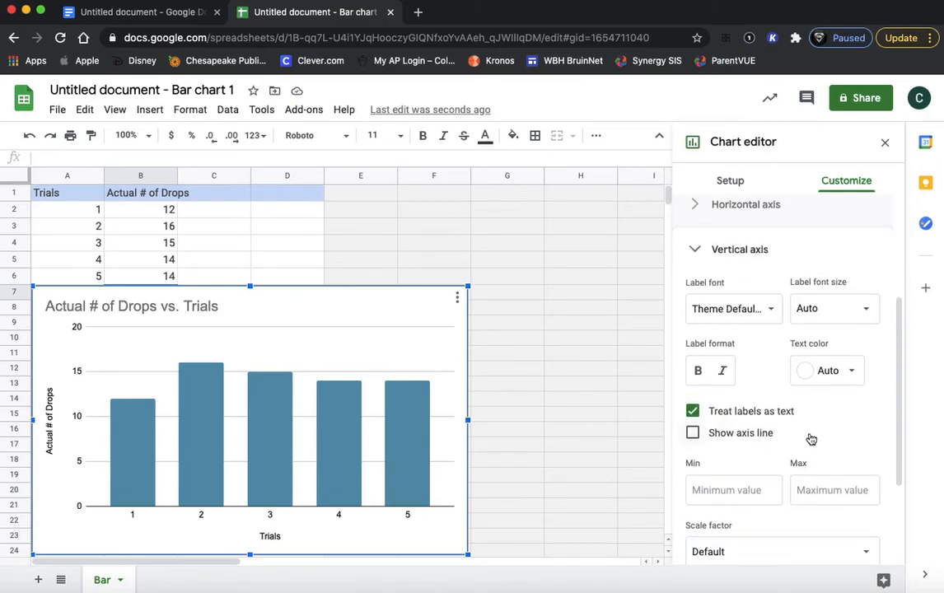
{"action": "scroll", "coordinate": [809, 439], "scroll_direction": "down", "scroll_amount": 4}
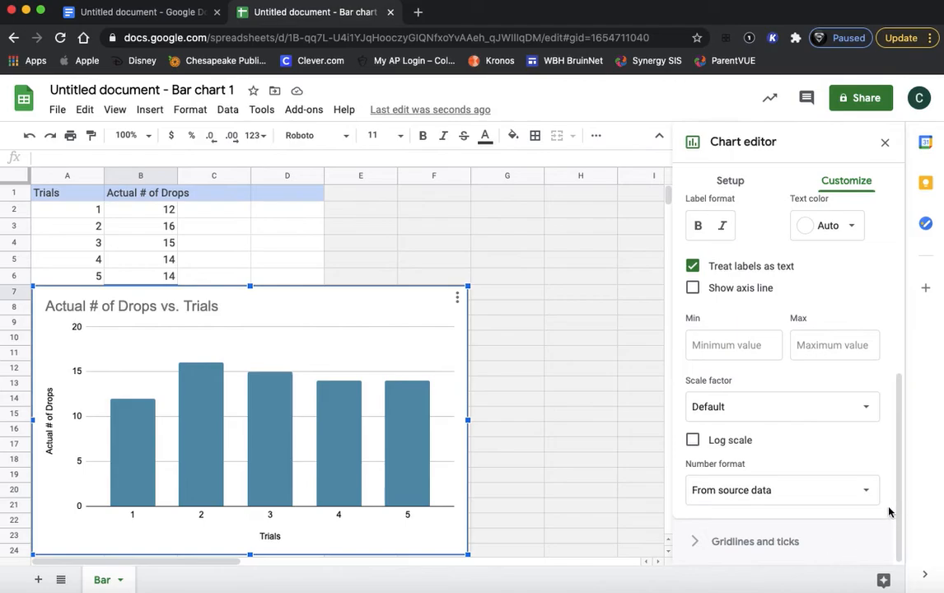
{"action": "left_click", "coordinate": [832, 551]}
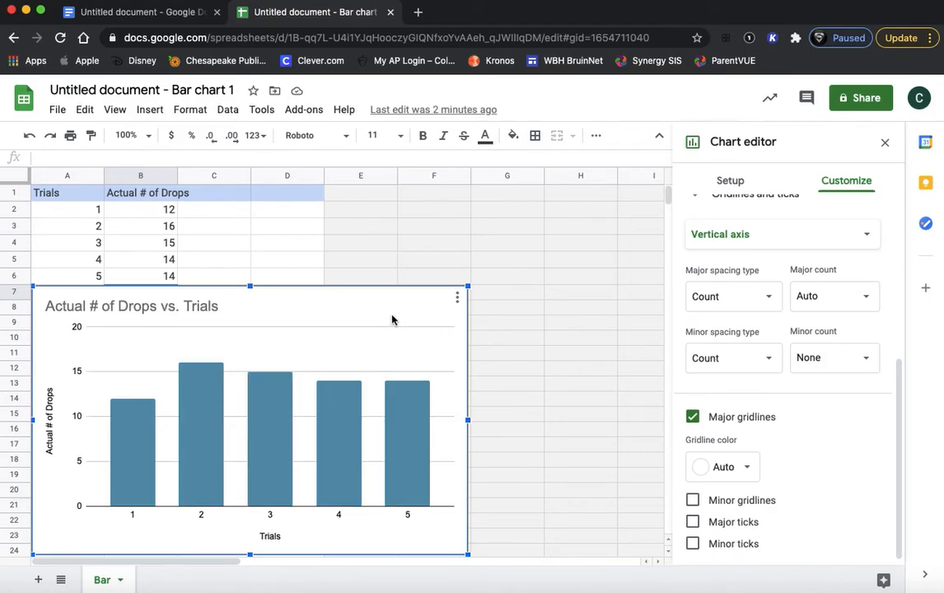
{"action": "left_click", "coordinate": [887, 144]}
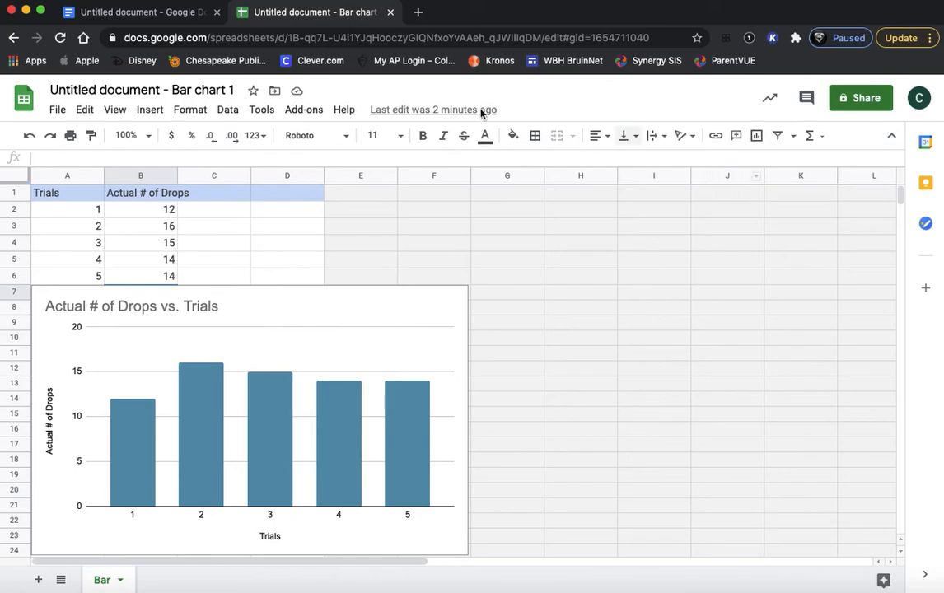
Switch to the Google Docs document and update the linked chart from its spreadsheet
{"action": "left_click", "coordinate": [182, 13]}
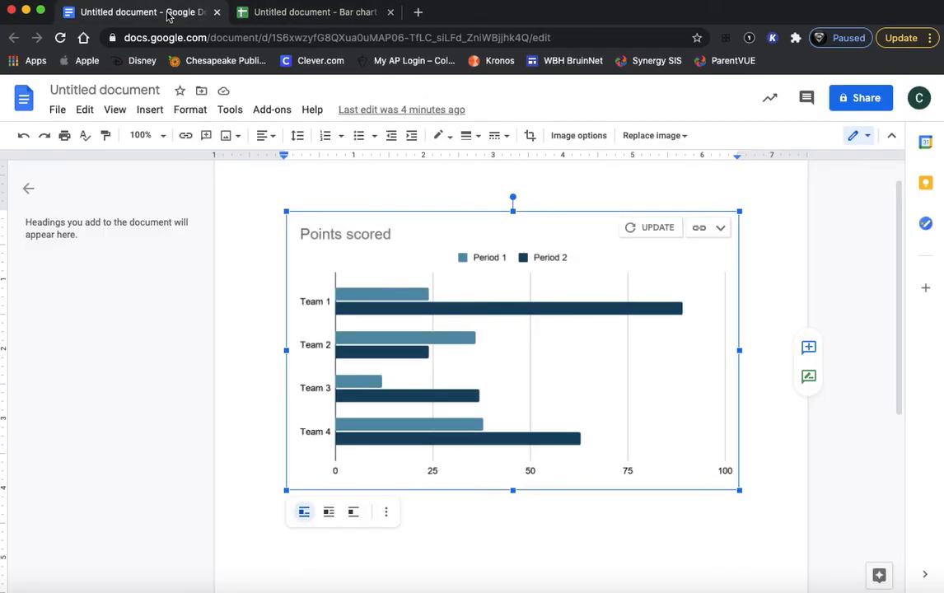
{"action": "left_click", "coordinate": [659, 229]}
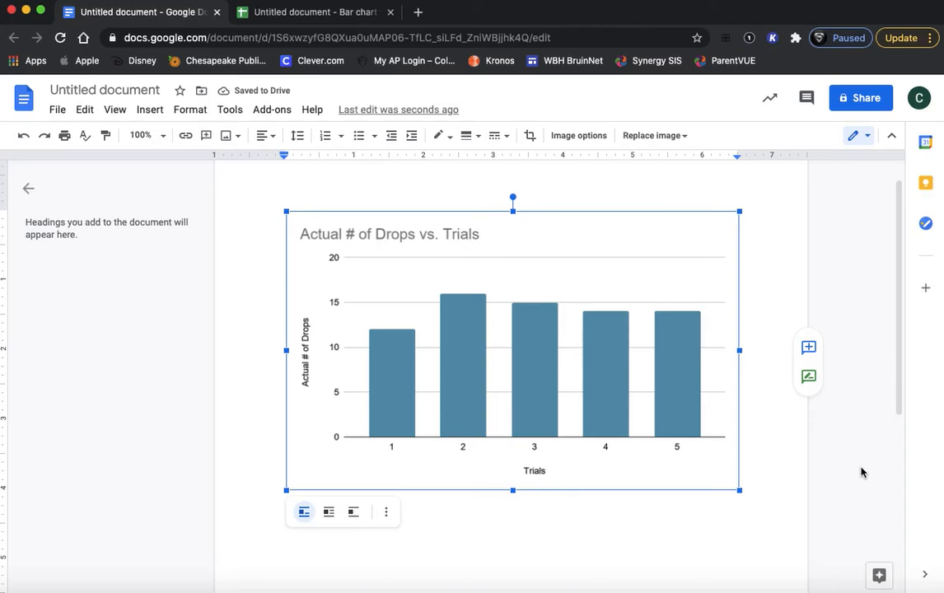
{"action": "left_click", "coordinate": [656, 522]}
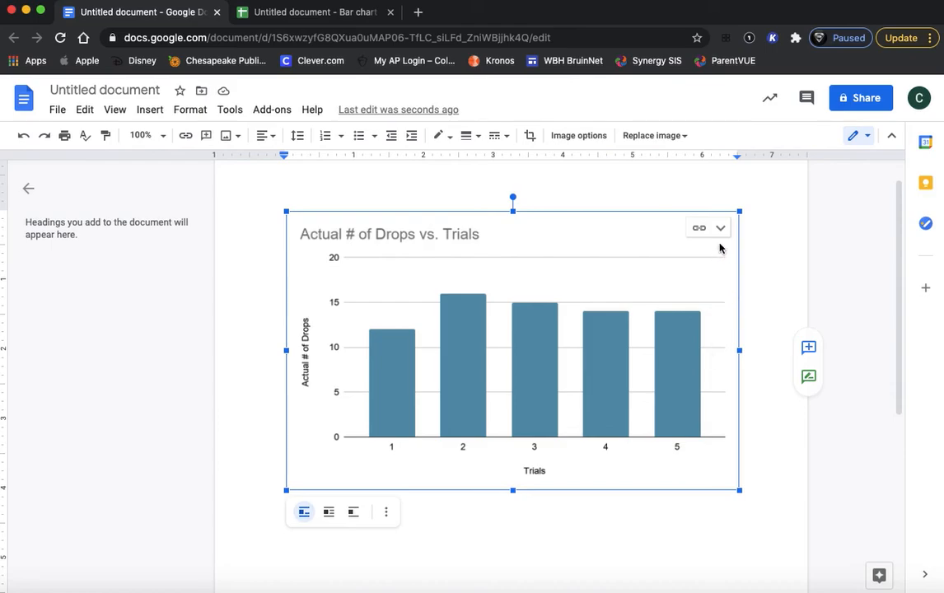
Check the link options of the chart in the document and dismiss them
{"action": "left_click", "coordinate": [719, 231]}
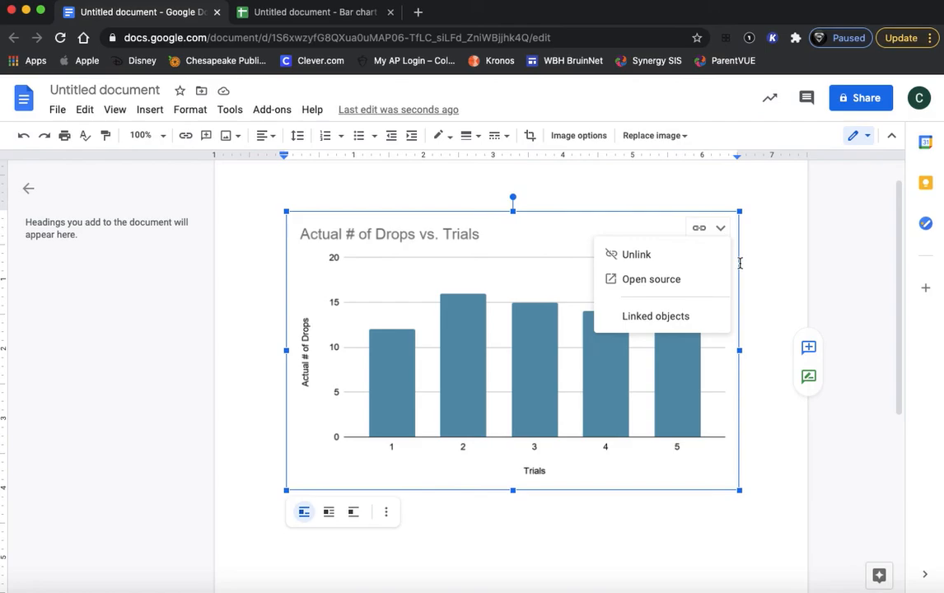
{"action": "left_click", "coordinate": [571, 534]}
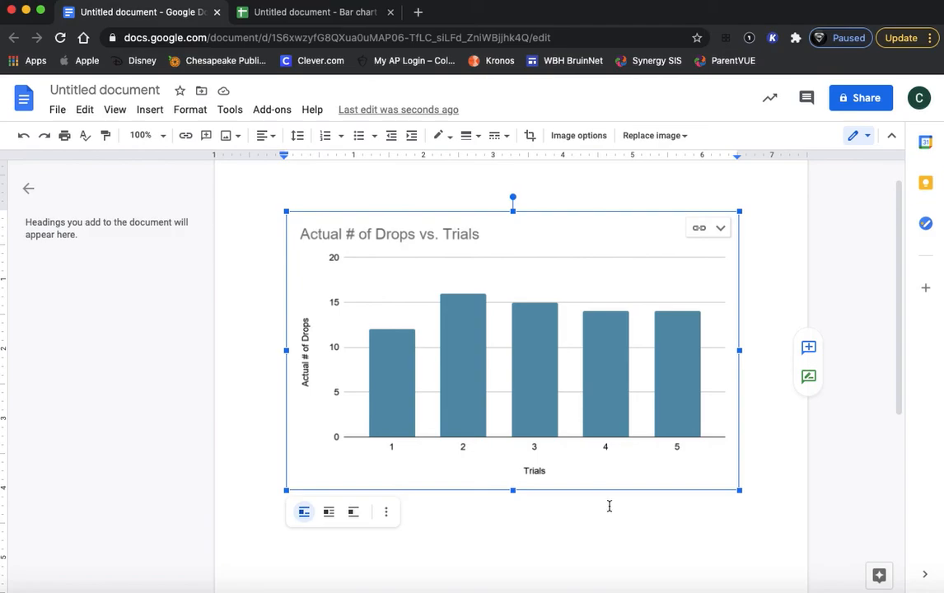
Deselect the chart and start a new line below it in the document
{"action": "left_click", "coordinate": [754, 488]}
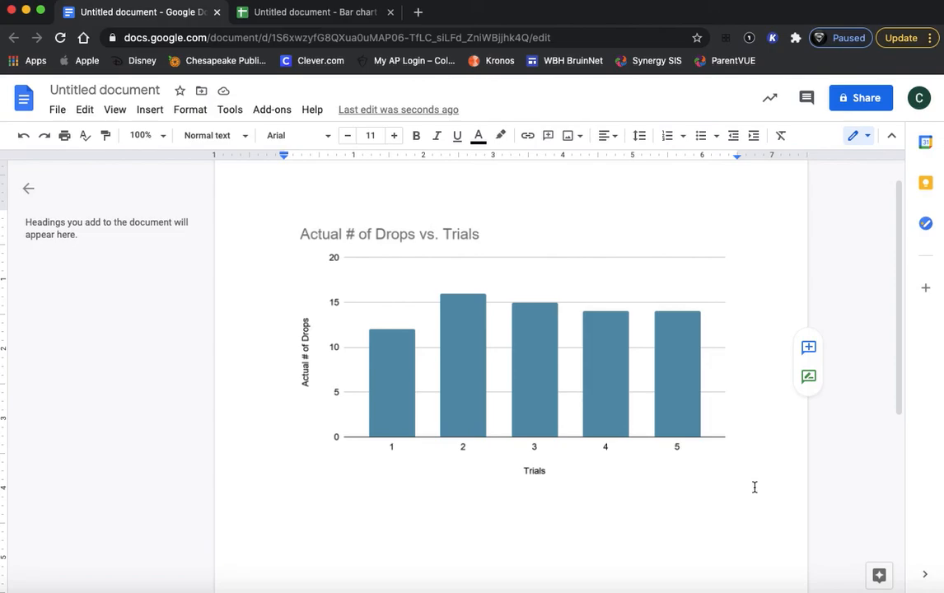
{"action": "key", "text": "Return"}
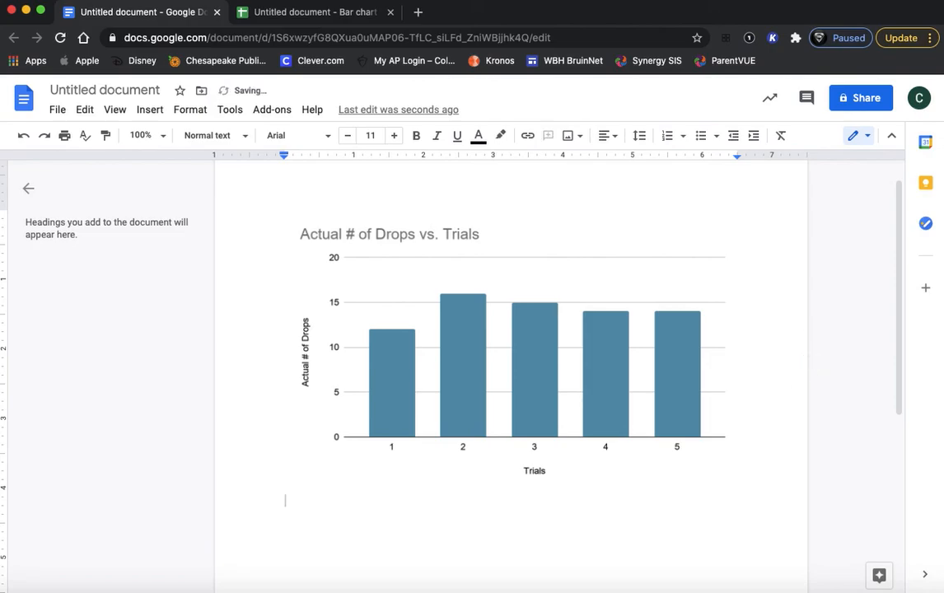